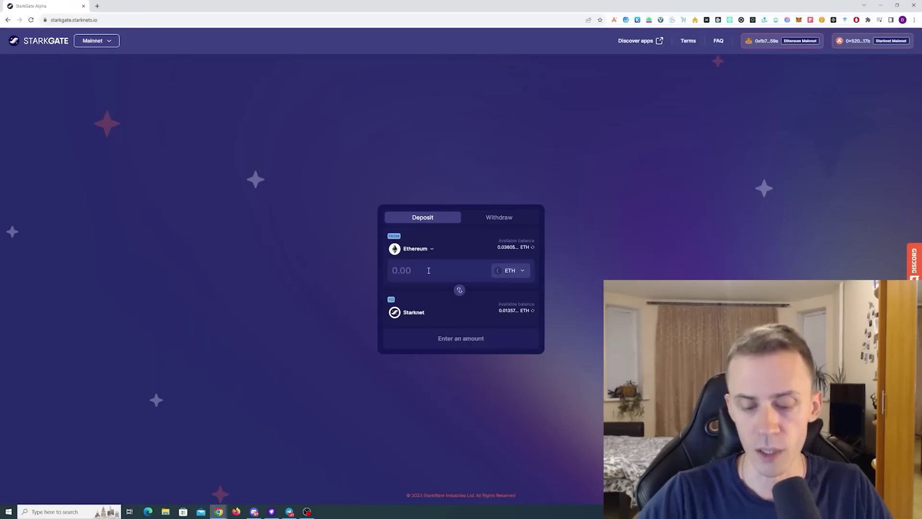
Step: Bridge 0.03 ETH to Starknet via StarkGate and confirm the deposit in MetaMask
text(0.03)
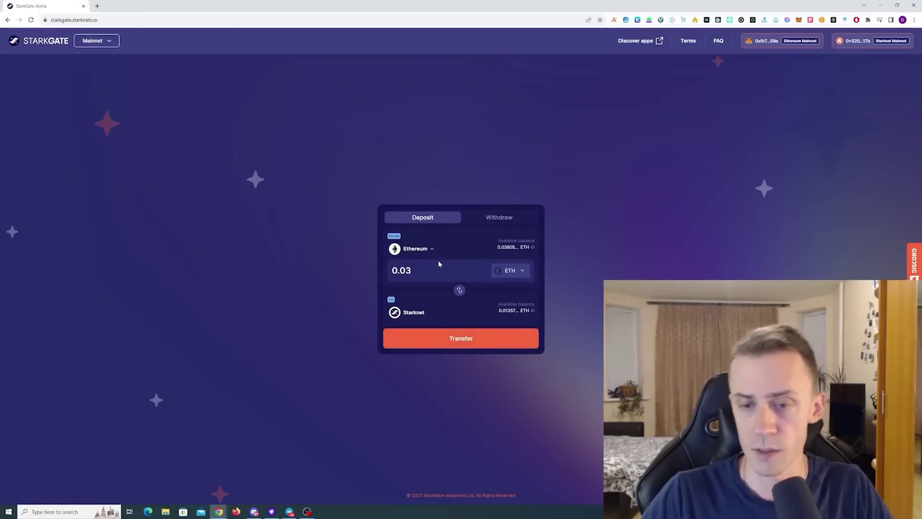
click(461, 339)
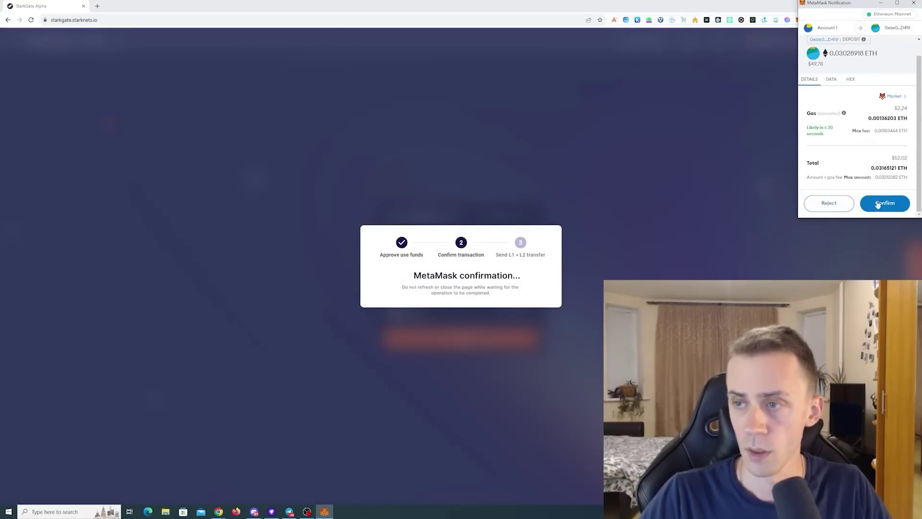
click(879, 204)
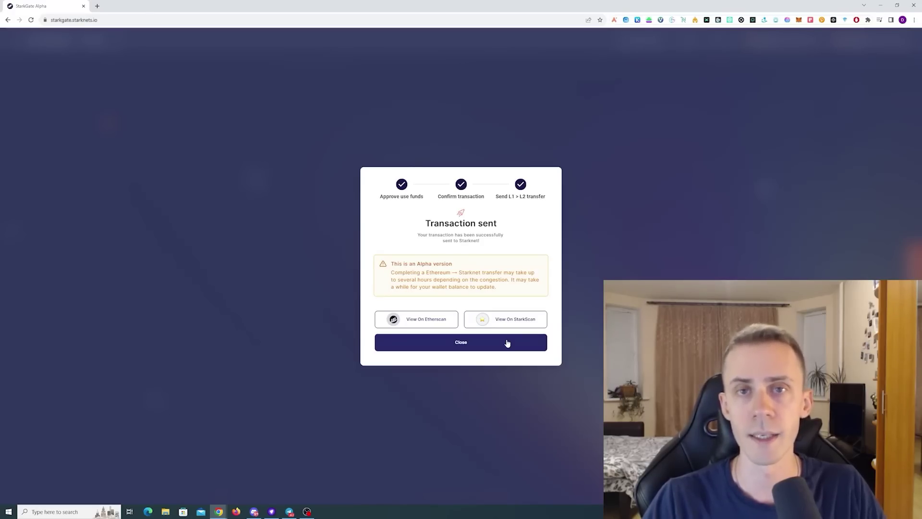
Step: Dismiss the 'Transaction sent' notice, tour 10K Swap, mySwap and SithSwap, and land on AVNU
click(507, 343)
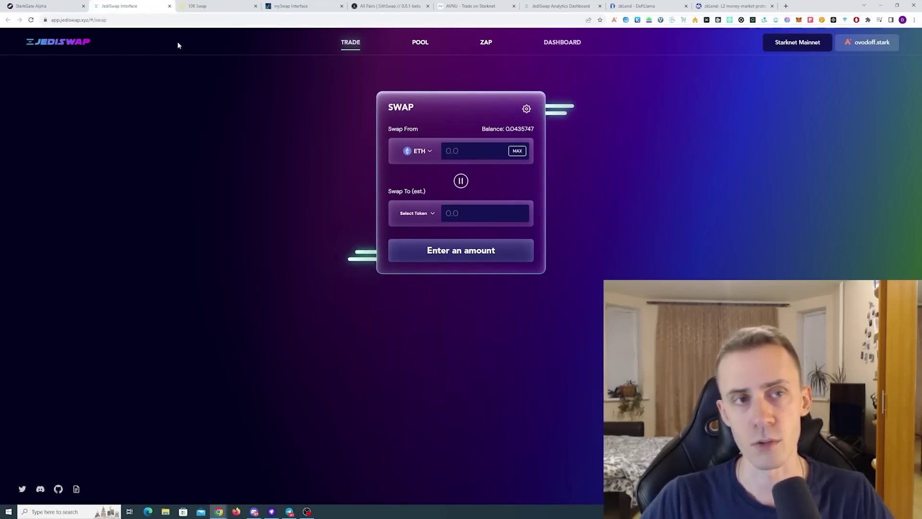
click(197, 6)
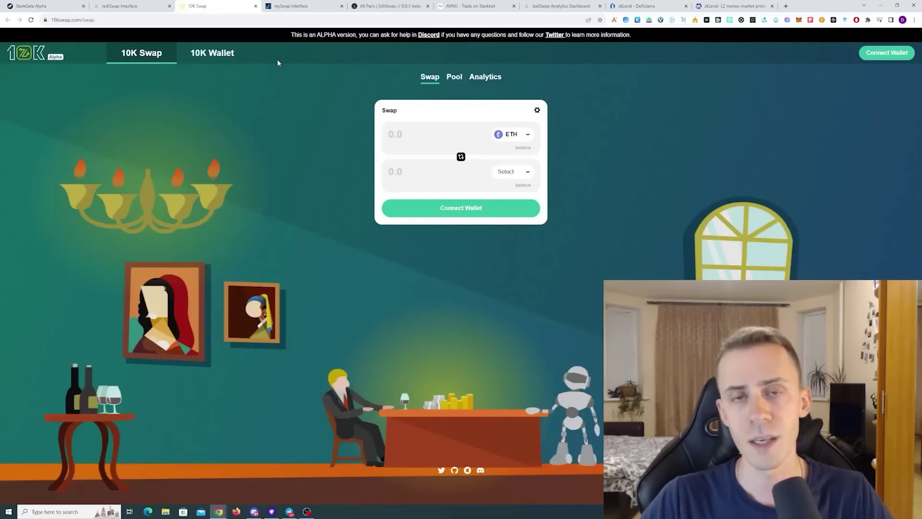
key(ctrl+Tab)
key(ctrl+Tab)
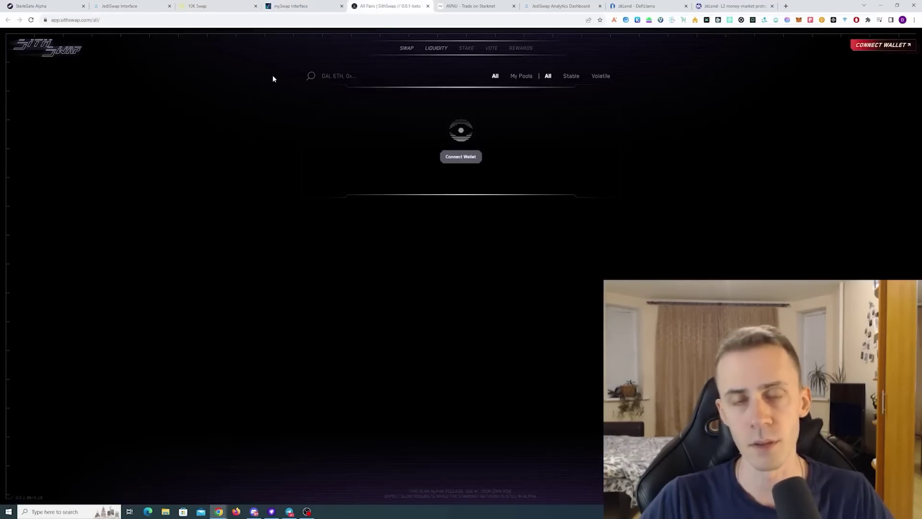
click(466, 5)
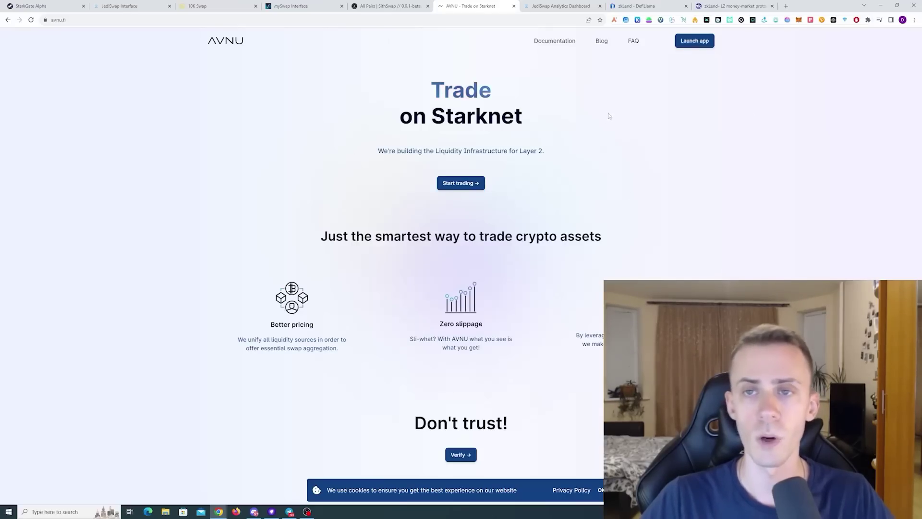
Step: Switch to the zkLend lending markets tab on the way to the Unframed Xplorer — AVNU listing
click(724, 4)
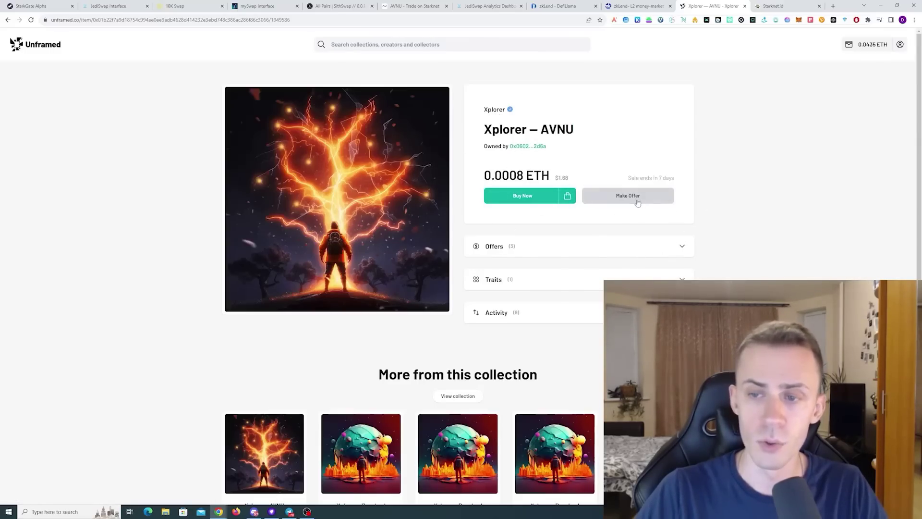
Step: Look over the Xplorer — AVNU page, then go to My Profile on Unframed
scroll(733, 170, down, 3)
scroll(733, 169, up, 3)
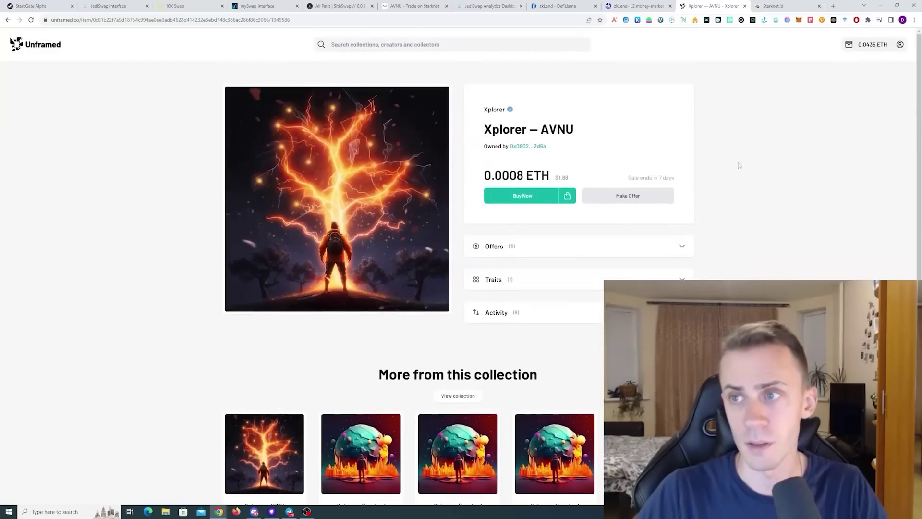
mouse_move(895, 45)
click(872, 61)
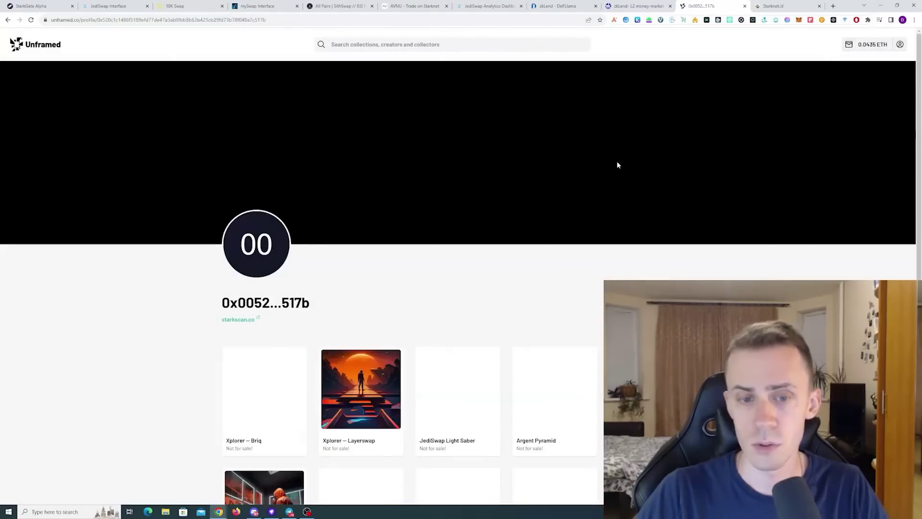
Step: Browse the profile's owned NFTs and open the Xplorer — Layerswap item details
scroll(616, 160, down, 3)
scroll(795, 185, down, 5)
scroll(796, 185, up, 5)
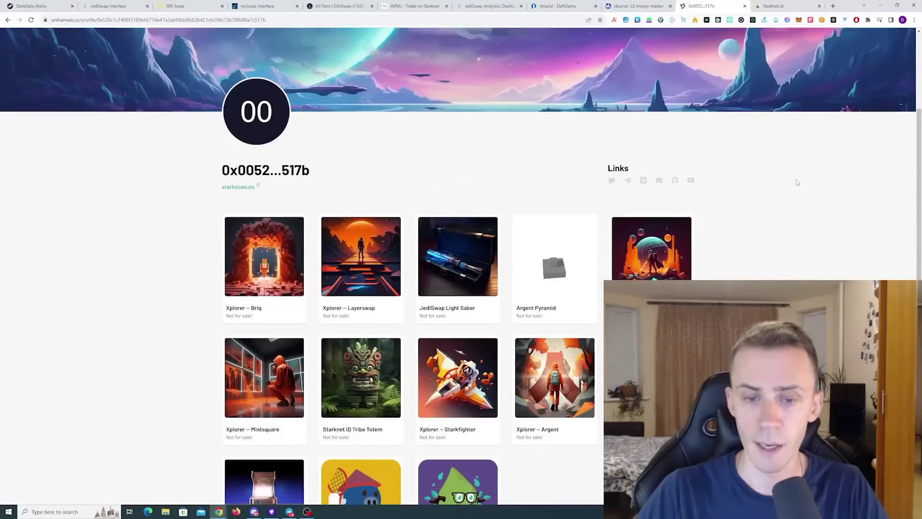
scroll(796, 187, down, 5)
scroll(462, 230, up, 5)
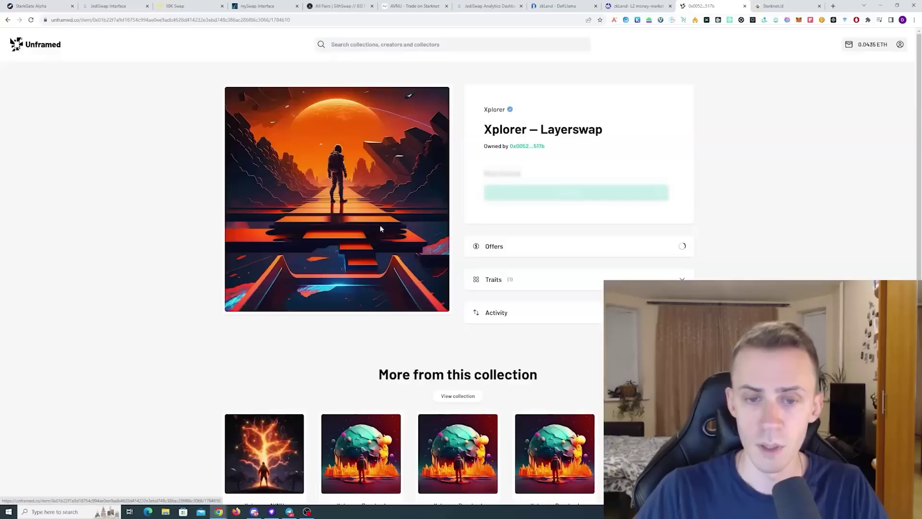
click(366, 233)
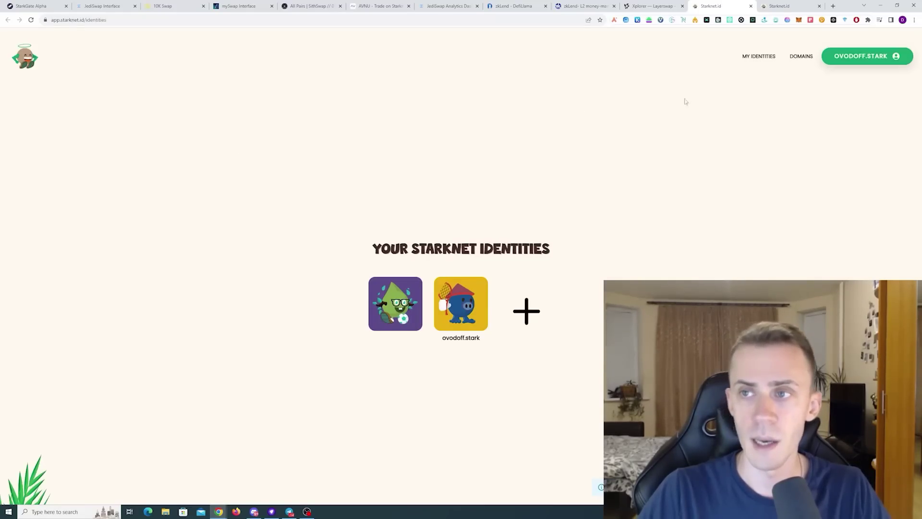
Step: Mint a new Starknet identity on Starknet.id, approving it in Braavos
key(ctrl+Tab)
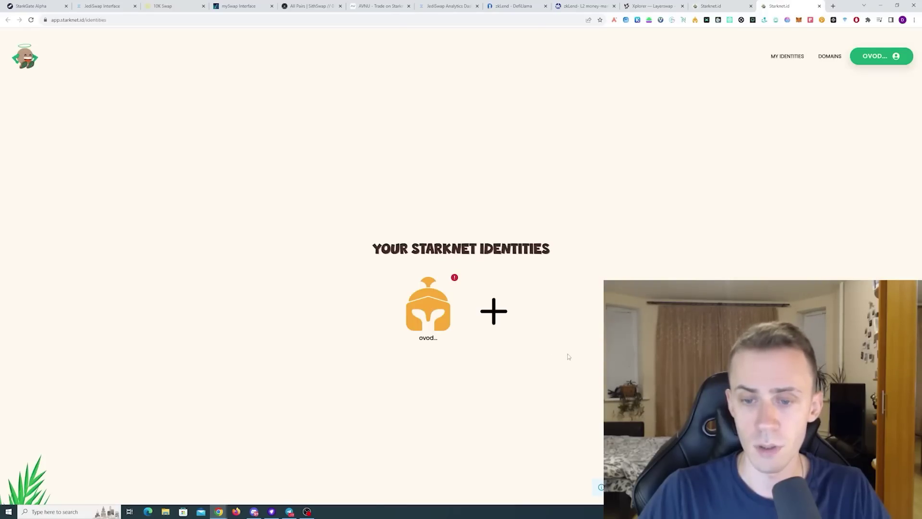
click(497, 317)
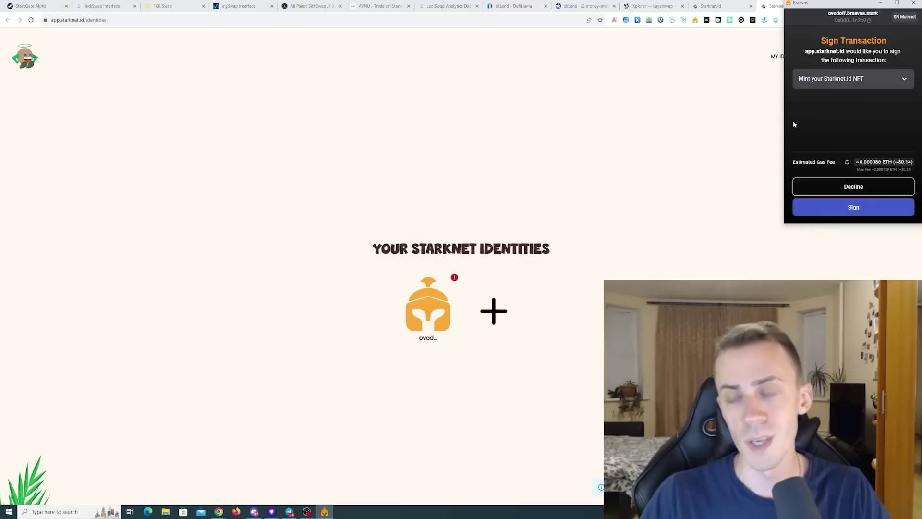
click(879, 207)
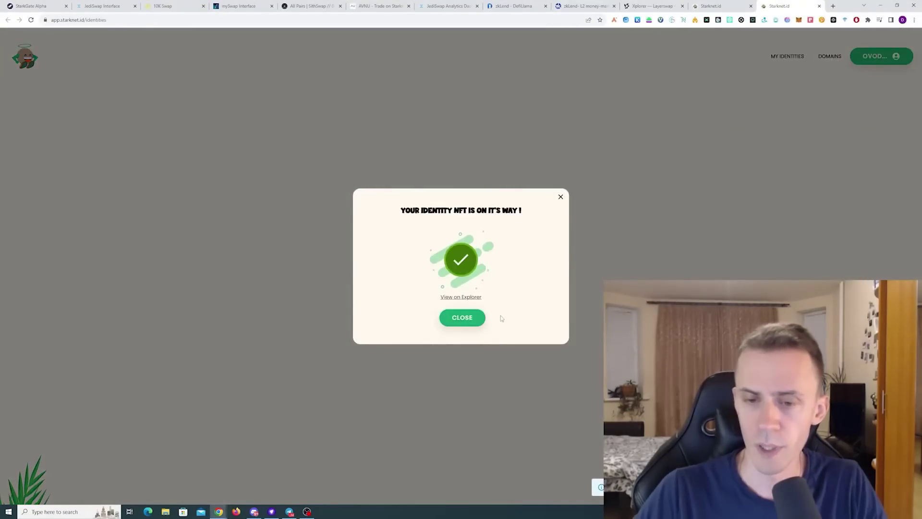
click(462, 317)
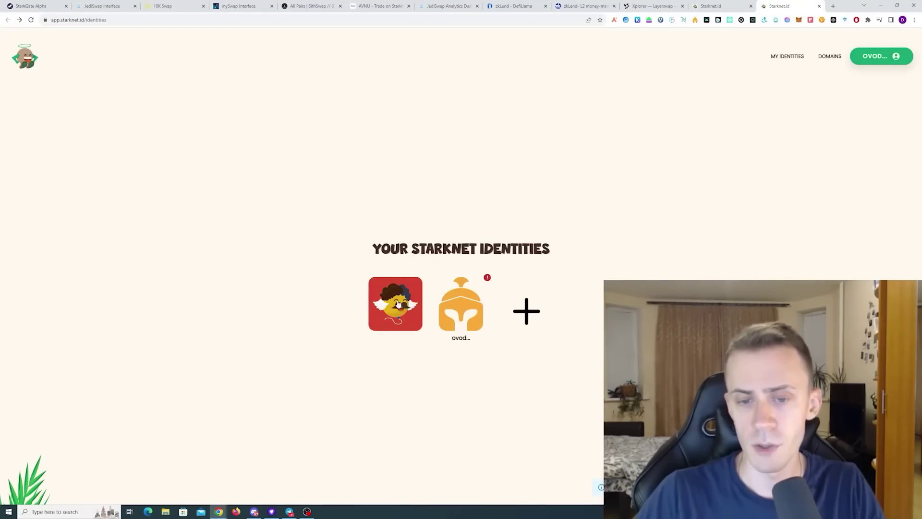
Step: View the new identity's SID card, return to the identity list, and go to DOMAINS
click(397, 304)
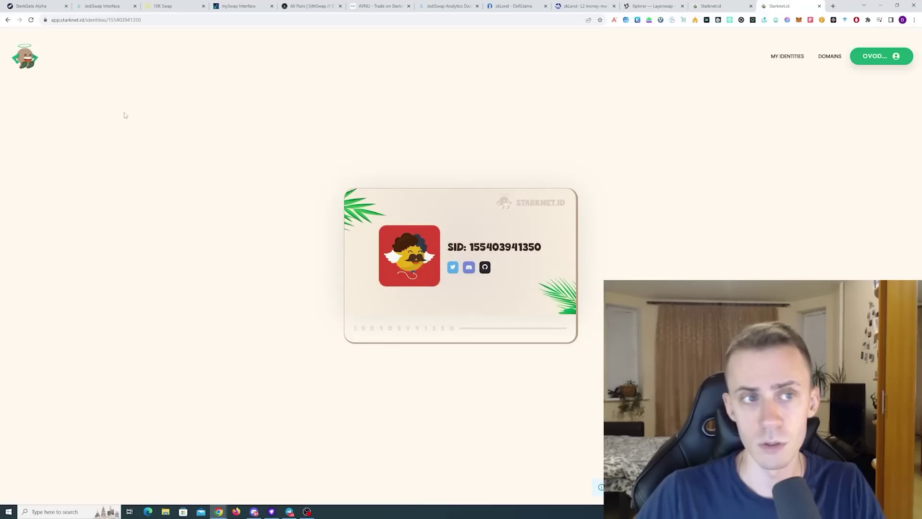
click(7, 20)
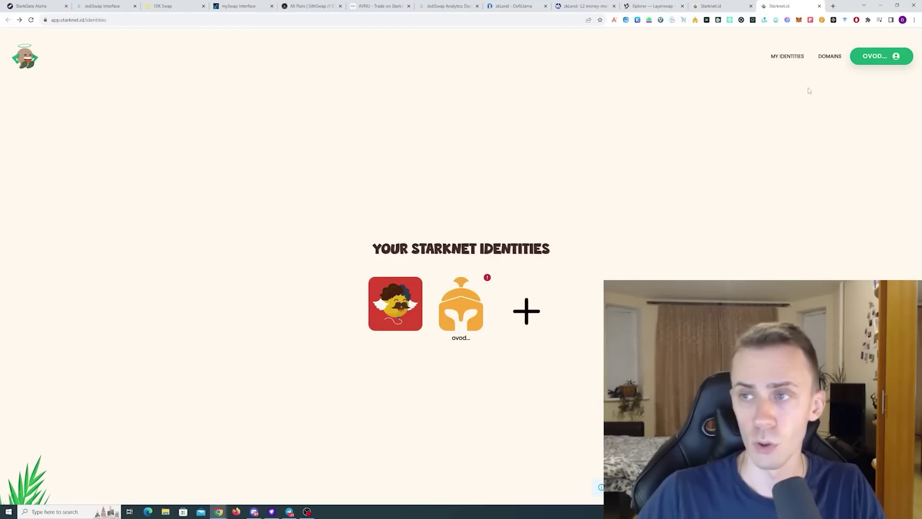
click(826, 58)
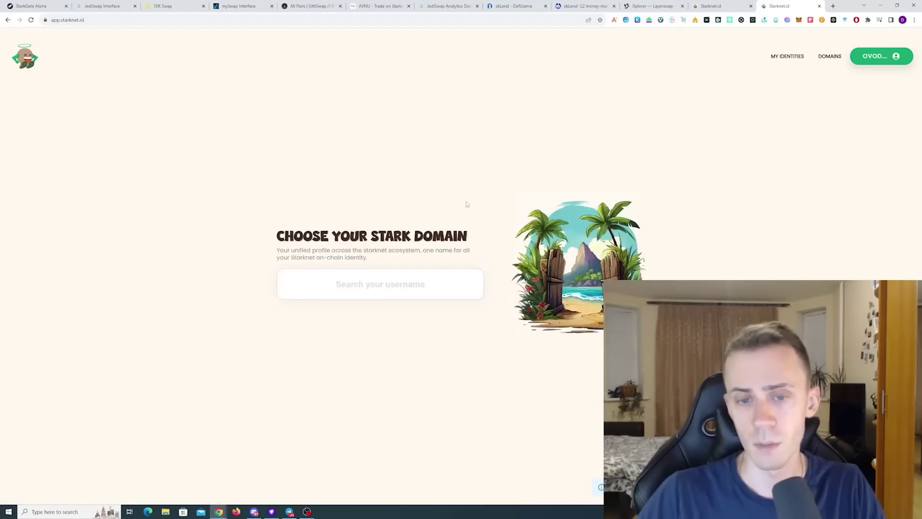
Step: Search for the domain 'ovodofftest' and open the ovodofftest.stark registration form
click(408, 283)
text(ovodofftest)
click(347, 313)
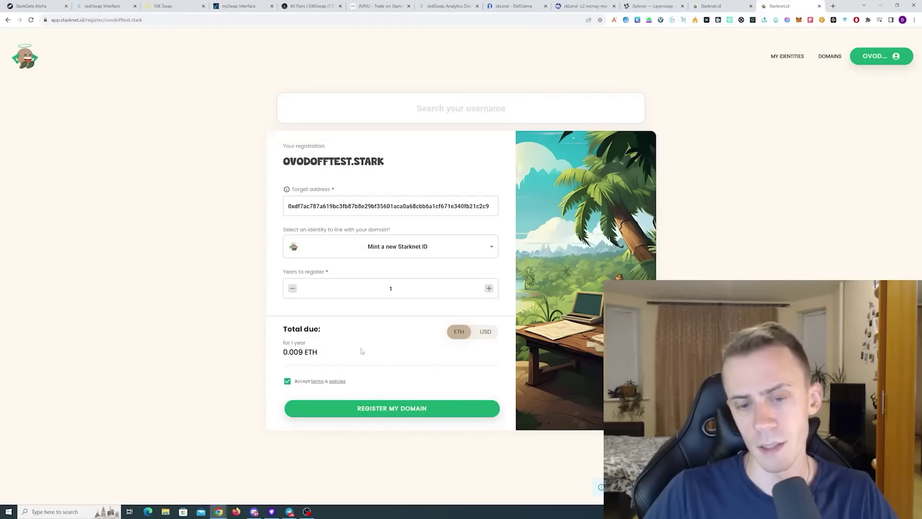
Step: Link the newly minted Starknet ID, accept the terms, and check the Braavos wallet balance
click(493, 248)
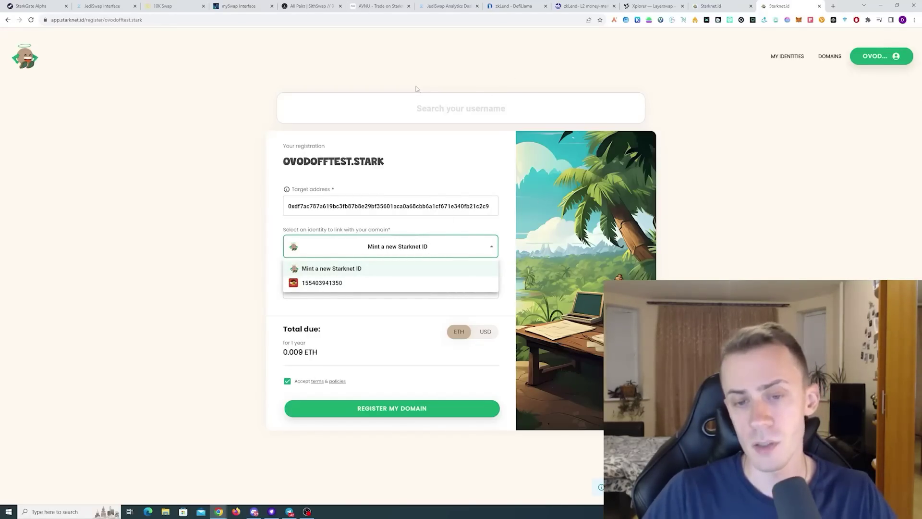
click(346, 284)
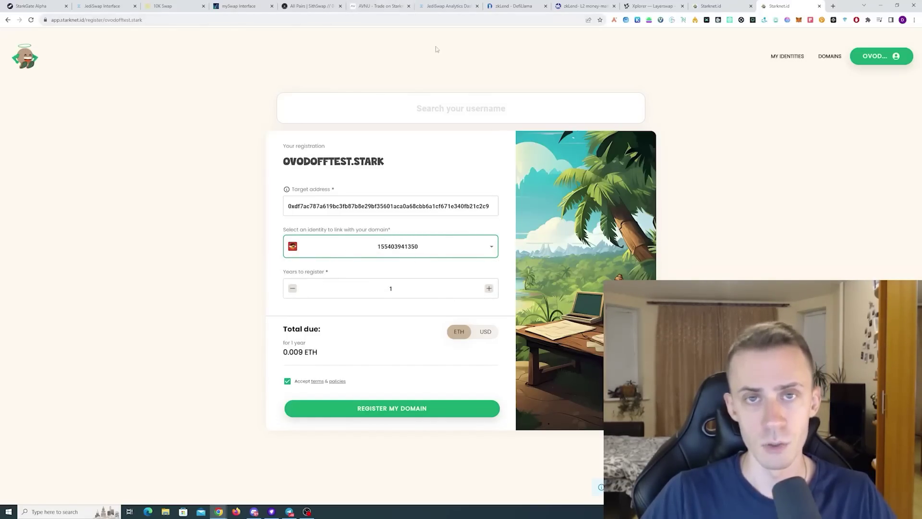
click(568, 98)
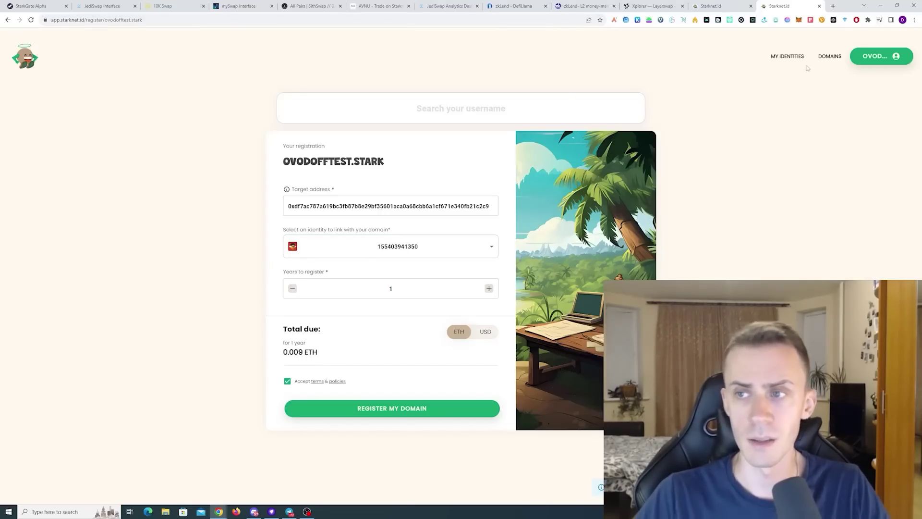
click(695, 19)
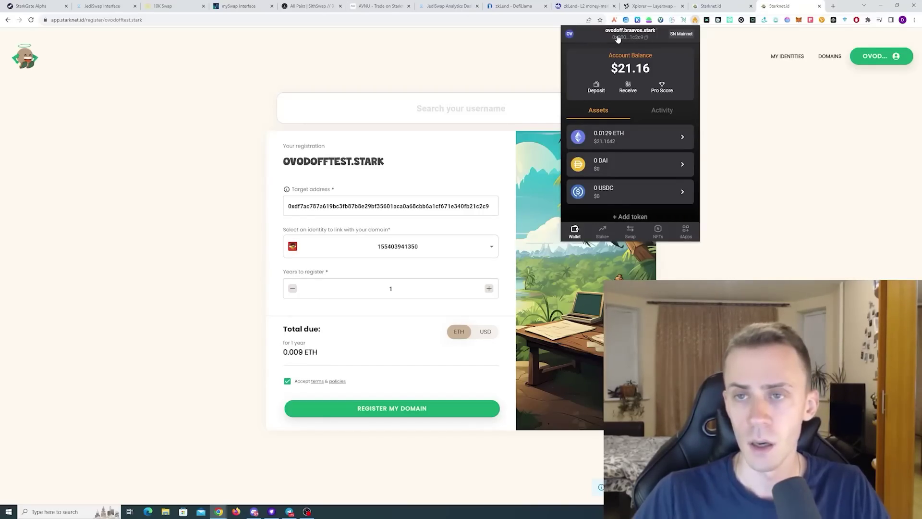
Step: Open the Braavos account menu and its settings page with security and private-key options
click(570, 33)
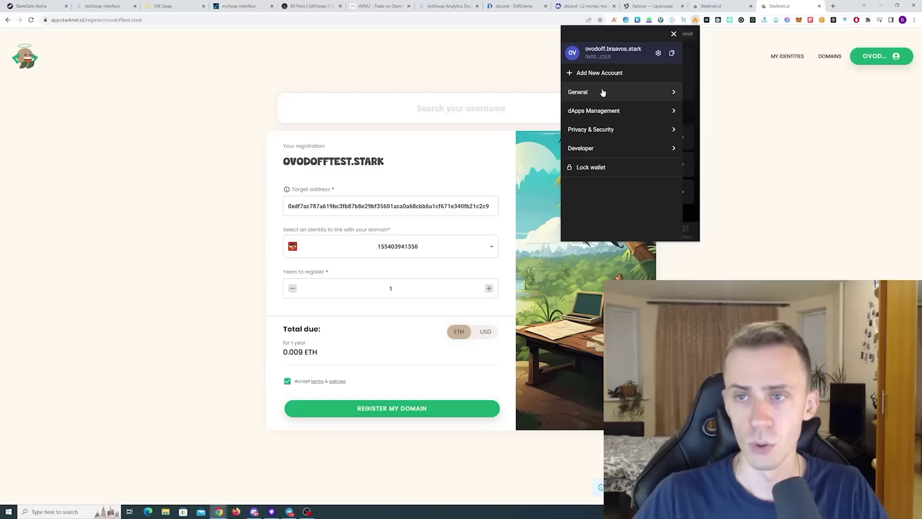
click(658, 53)
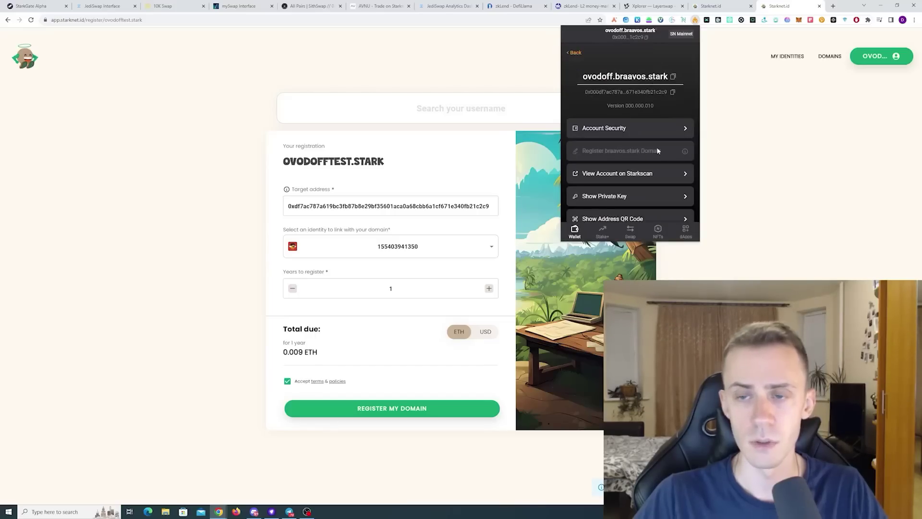